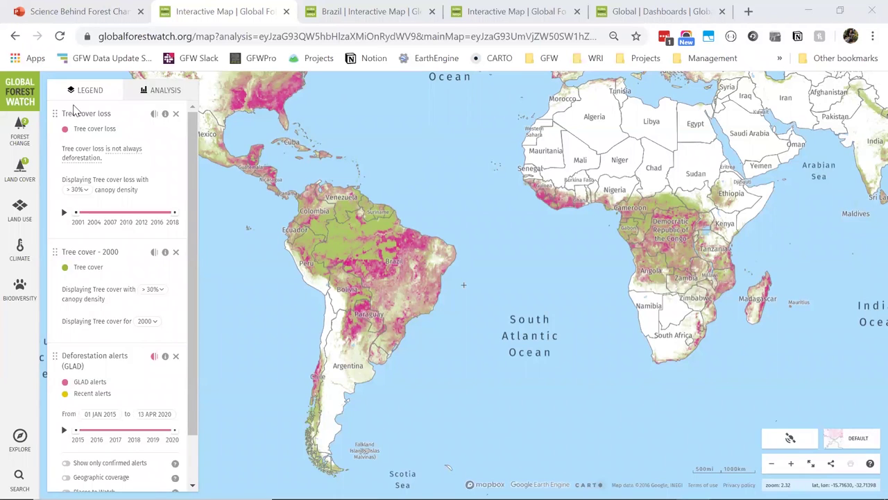
scroll(97, 238, "down", 2)
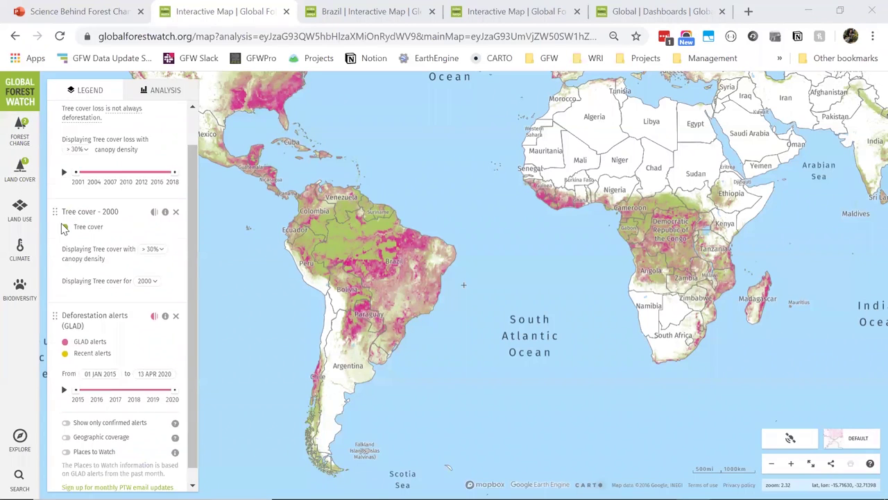
scroll(85, 226, "up", 2)
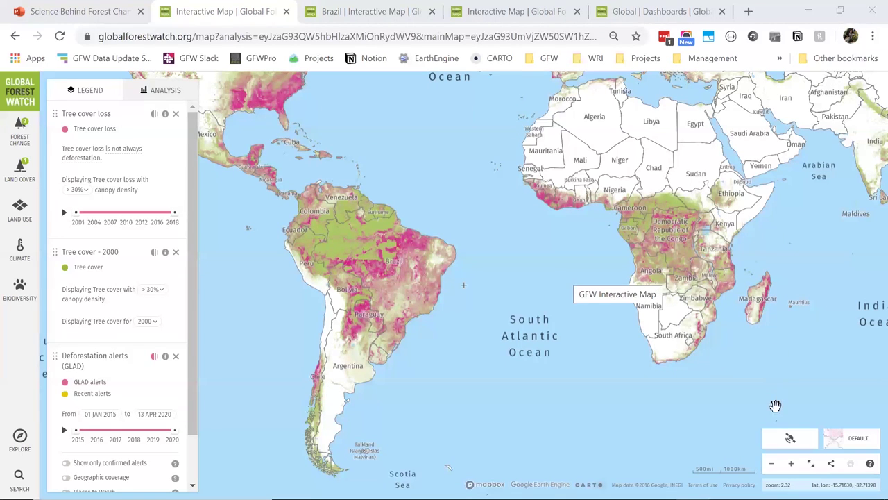
left_click(852, 442)
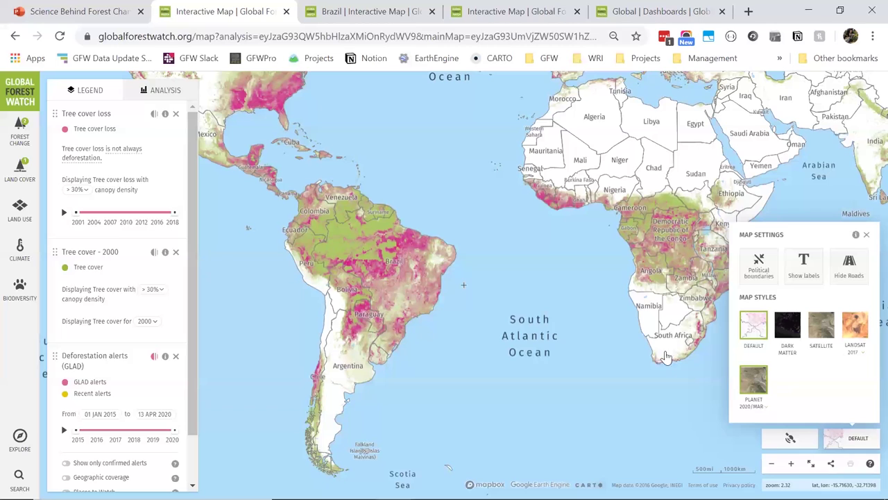
left_click(849, 438)
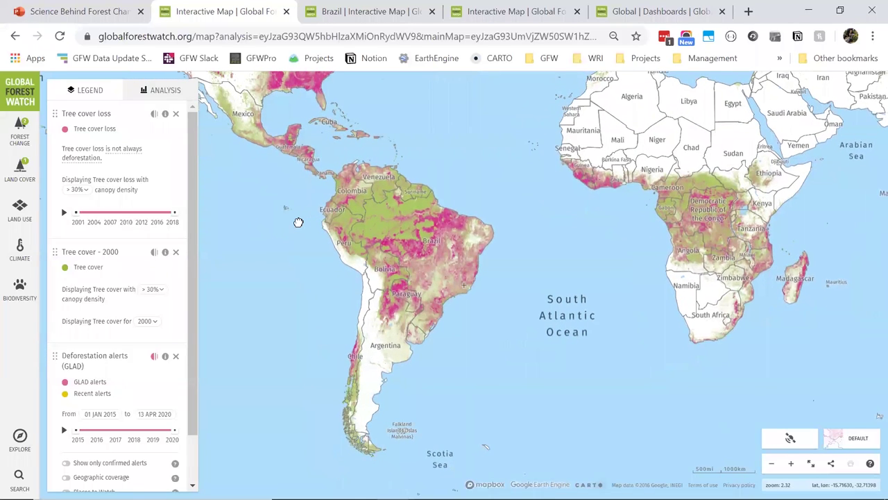
Play the 2001–2018 tree cover loss animation while panning across Europe, Africa and South America
left_click(64, 213)
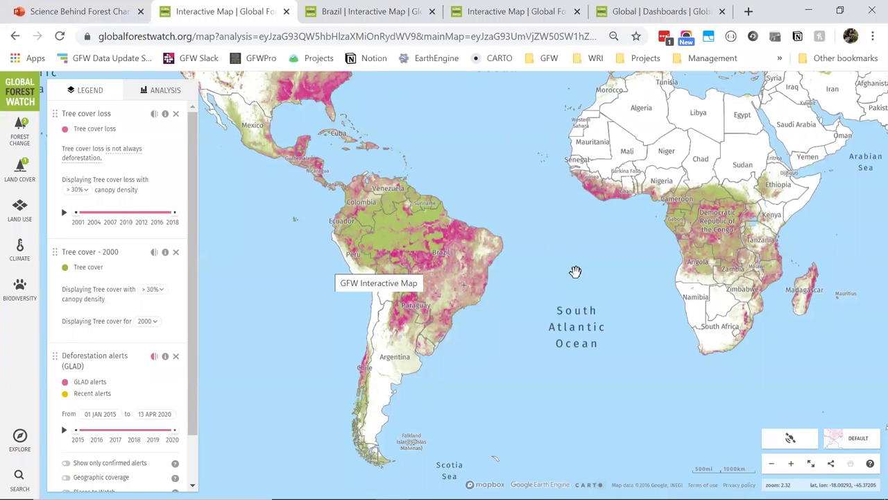
left_click_drag(548, 302, 323, 344)
left_click_drag(311, 238, 402, 279)
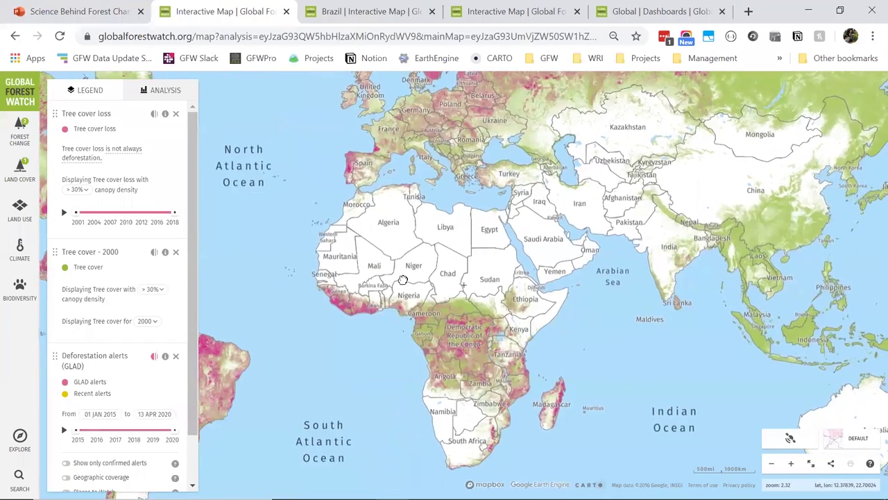
left_click_drag(494, 226, 430, 264)
left_click_drag(502, 236, 497, 174)
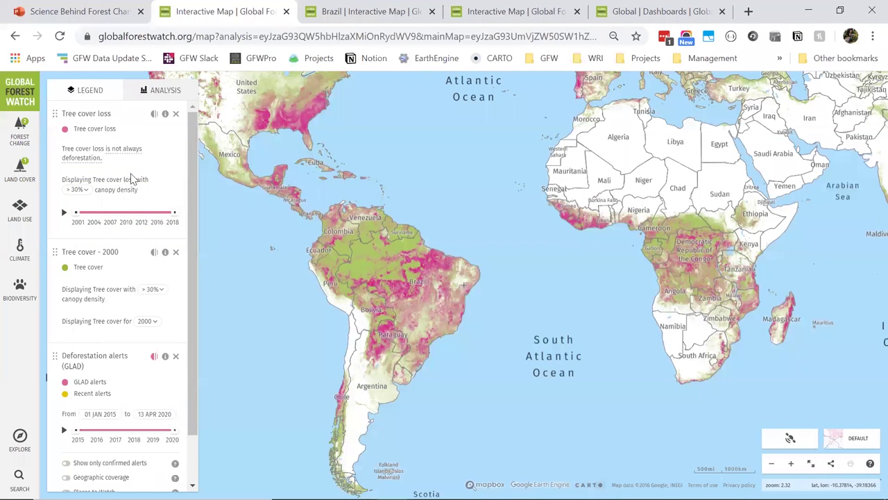
left_click(78, 189)
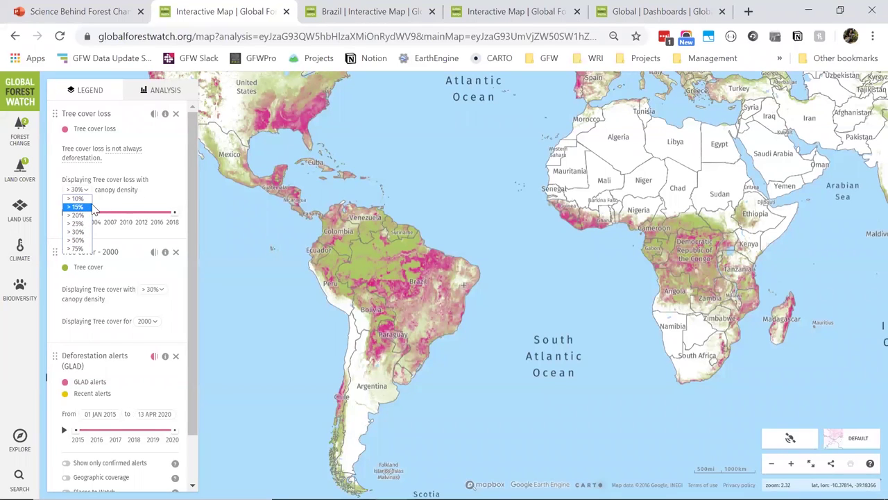
left_click(164, 187)
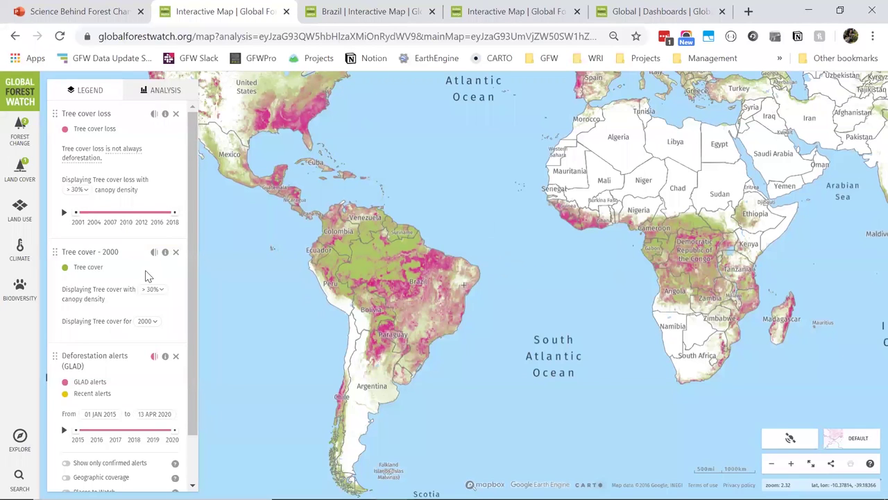
scroll(138, 275, "down", 2)
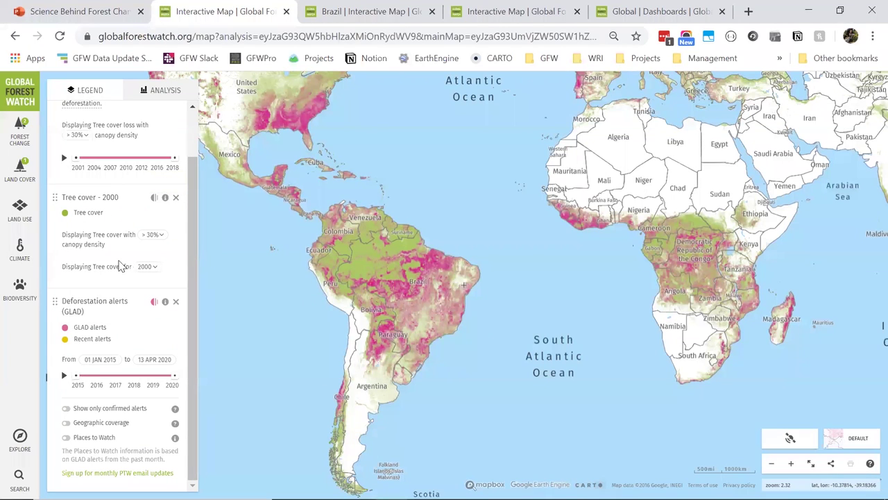
scroll(114, 262, "up", 2)
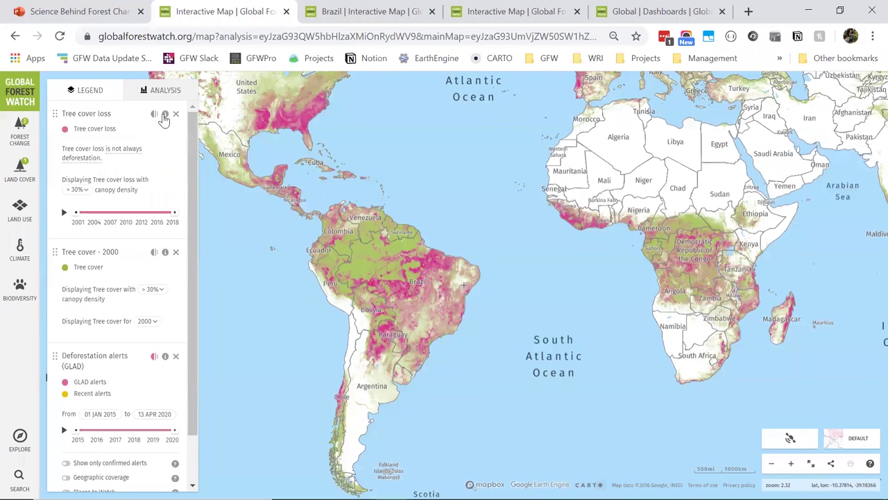
left_click(165, 115)
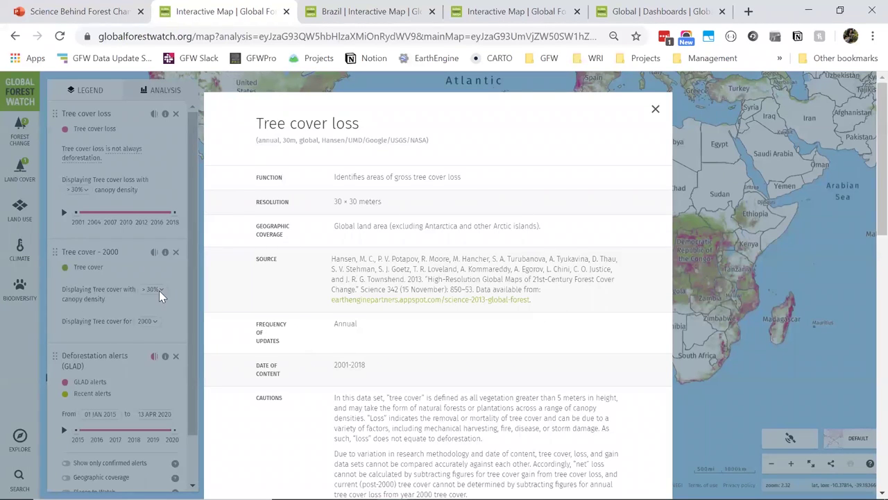
scroll(589, 278, "down", 2)
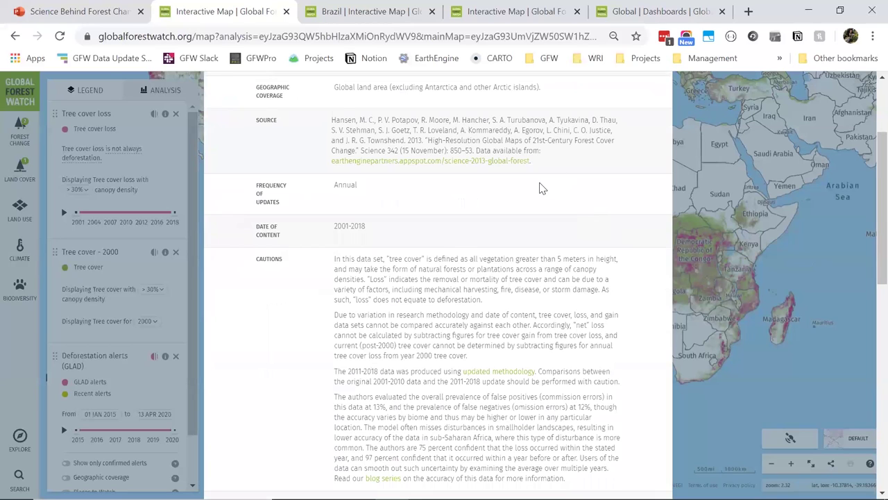
scroll(542, 188, "down", 10)
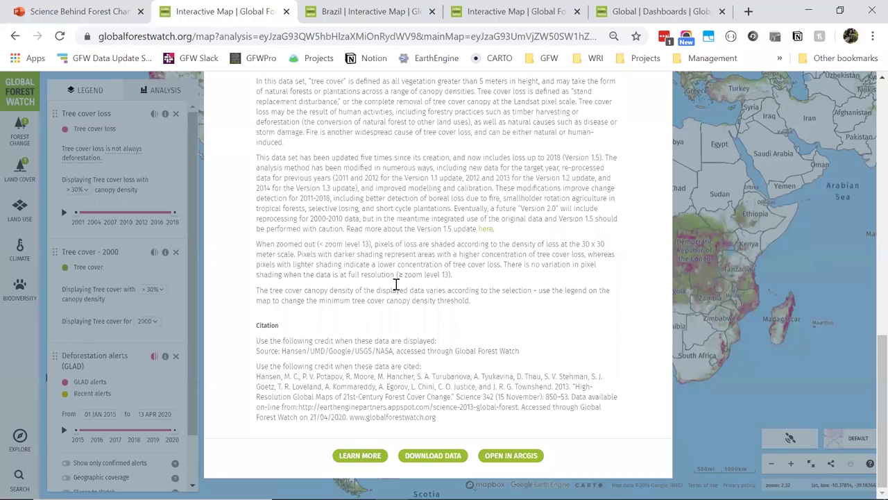
scroll(396, 285, "up", 10)
left_click(655, 112)
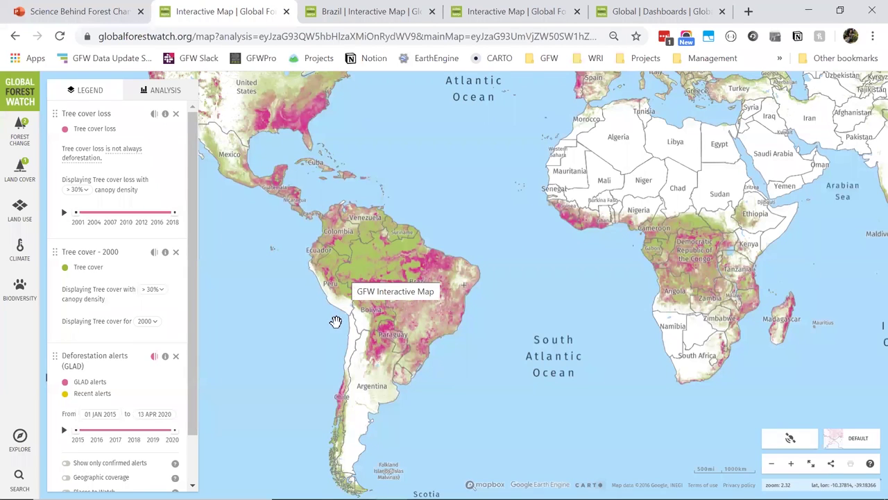
Zoom into Brazil and analyze its forest change, showing 53.8Mha lost 2001–2018
scroll(347, 350, "up", 3)
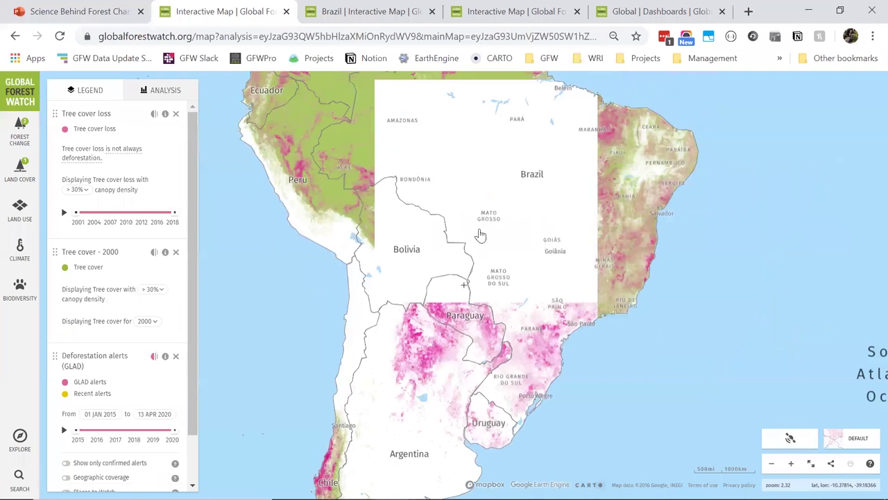
left_click(156, 94)
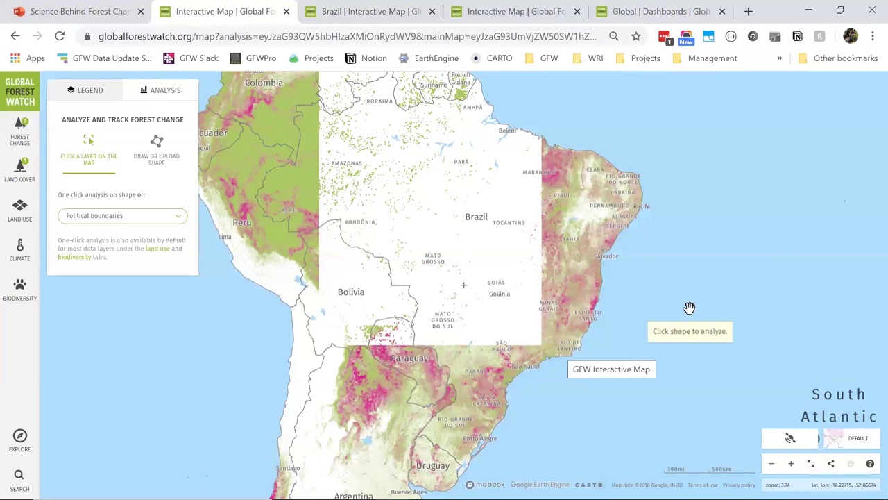
left_click(573, 229)
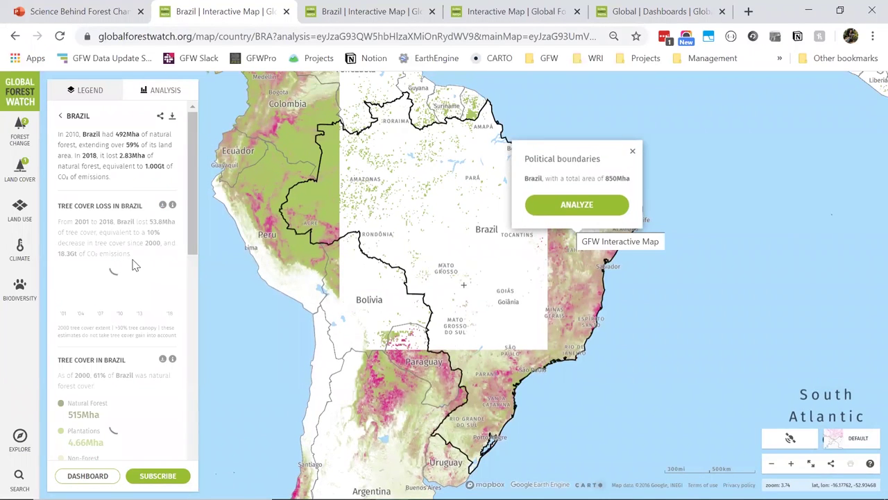
left_click_drag(189, 186, 114, 196)
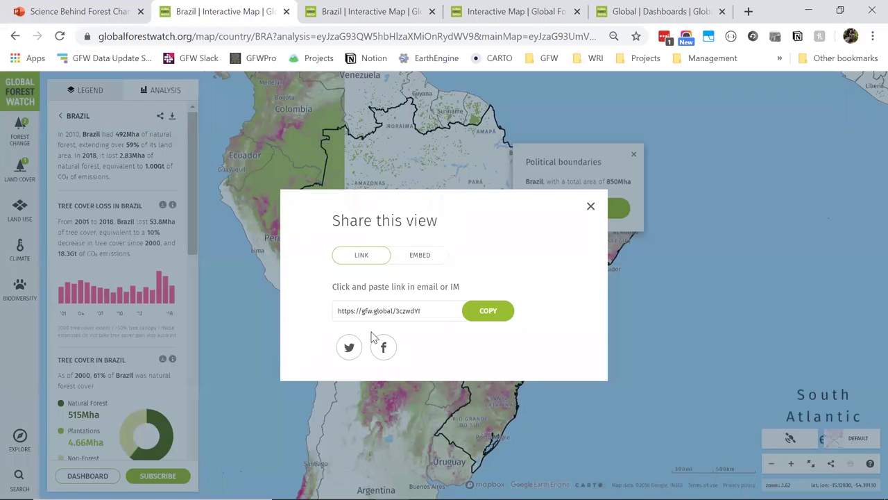
left_click(590, 206)
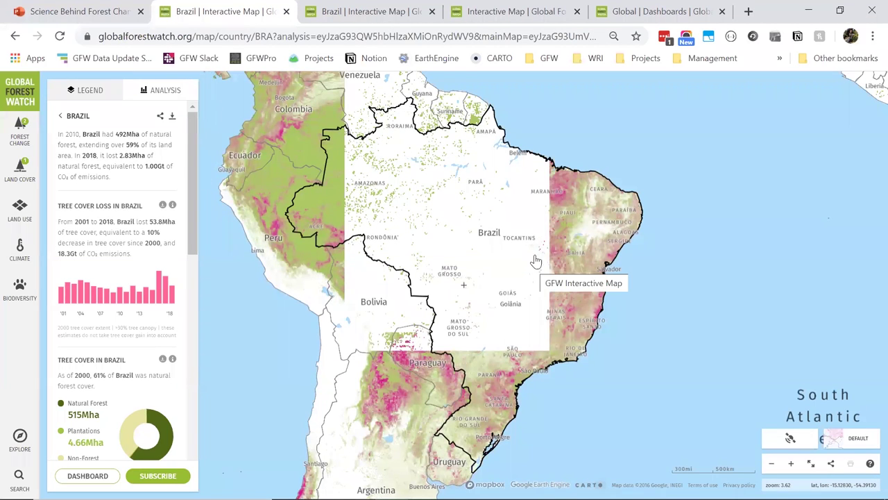
Zoom into the forest near Uruará, Pará, checking and dismissing the Altamira municipality popup
scroll(553, 238, "up", 3)
left_click_drag(539, 165, 490, 227)
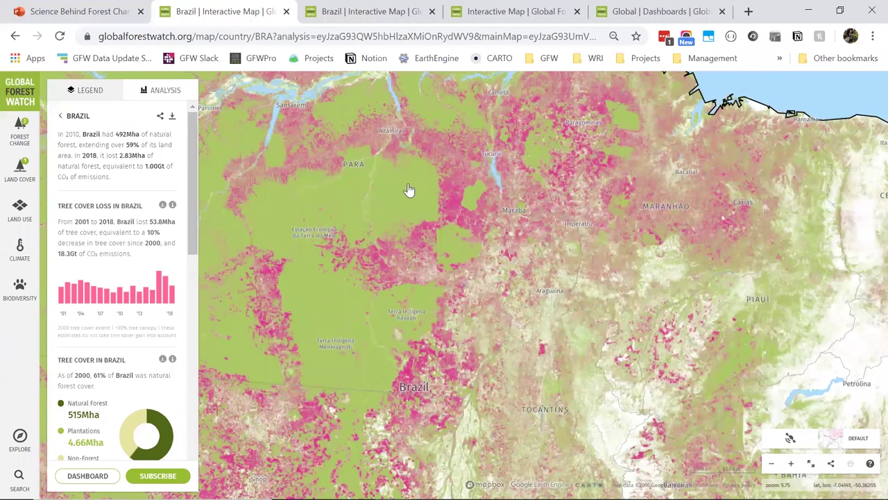
scroll(409, 193, "up", 3)
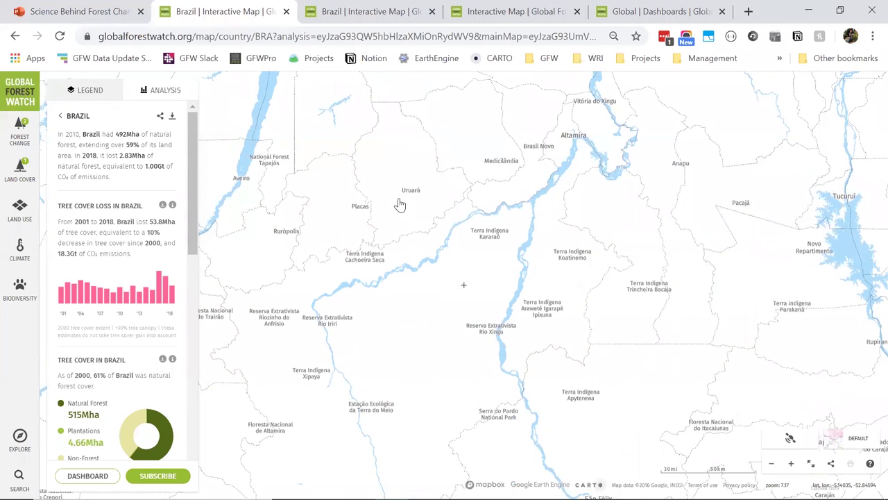
left_click(398, 212)
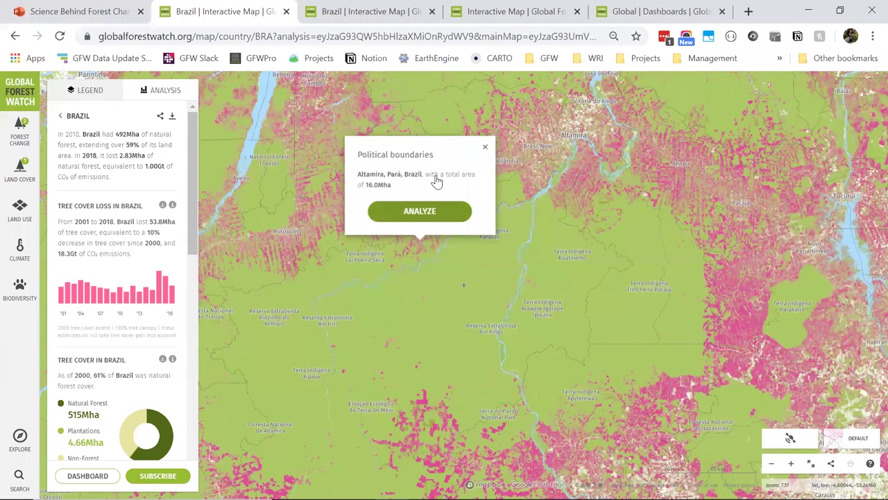
left_click(440, 208)
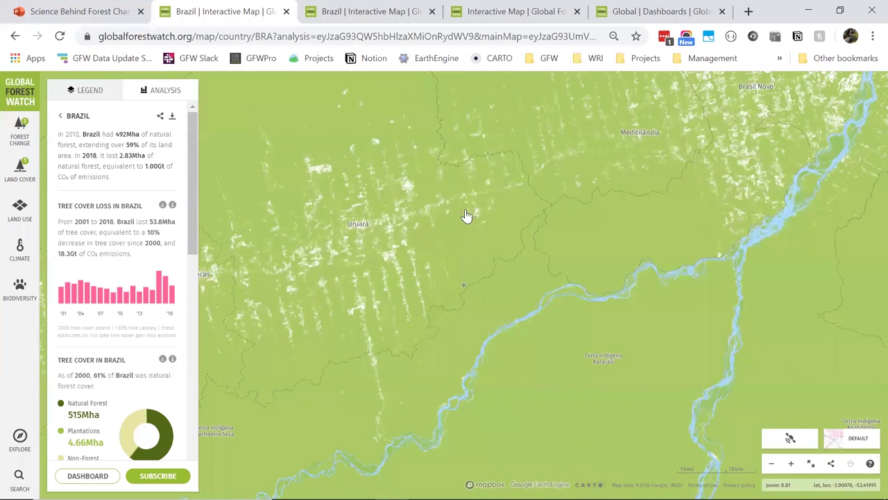
scroll(457, 220, "up", 3)
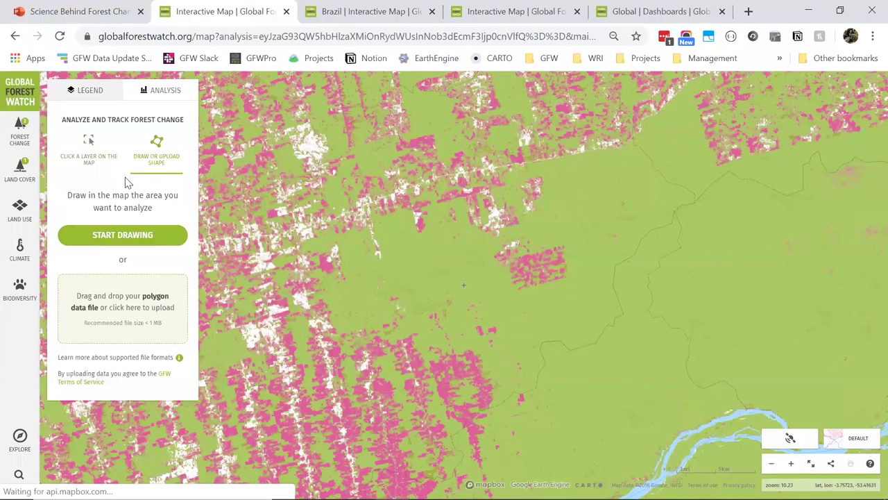
Draw a custom polygon over the cleared forest patches in Pará and close it
left_click(126, 236)
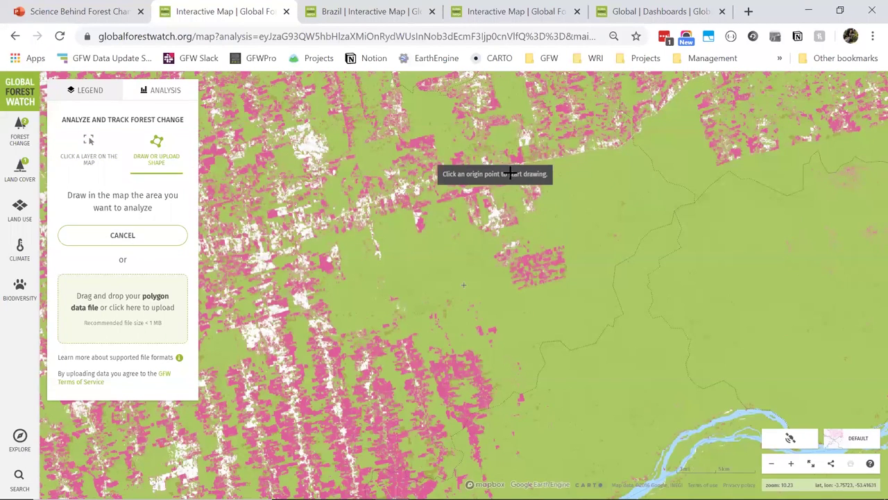
left_click(556, 167)
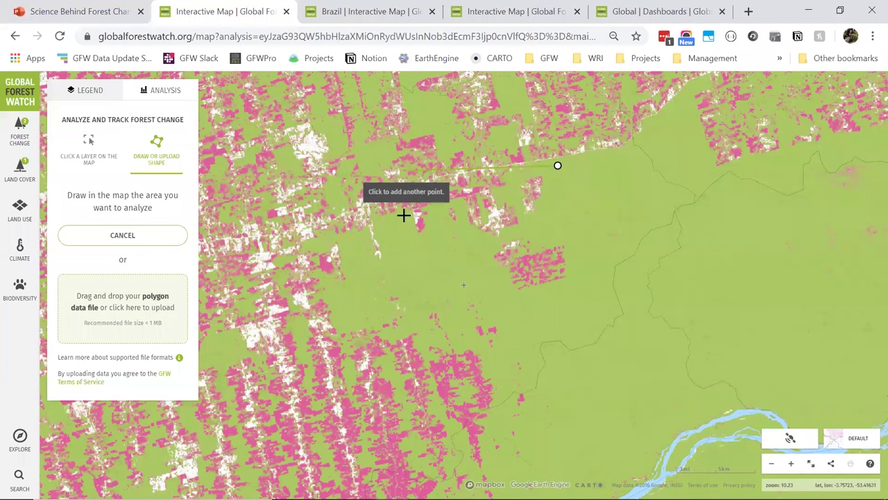
left_click(411, 285)
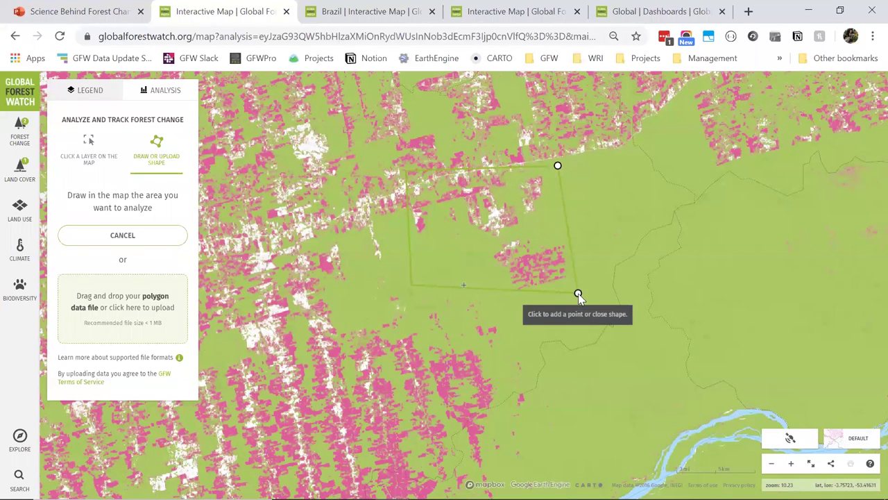
left_click(578, 293)
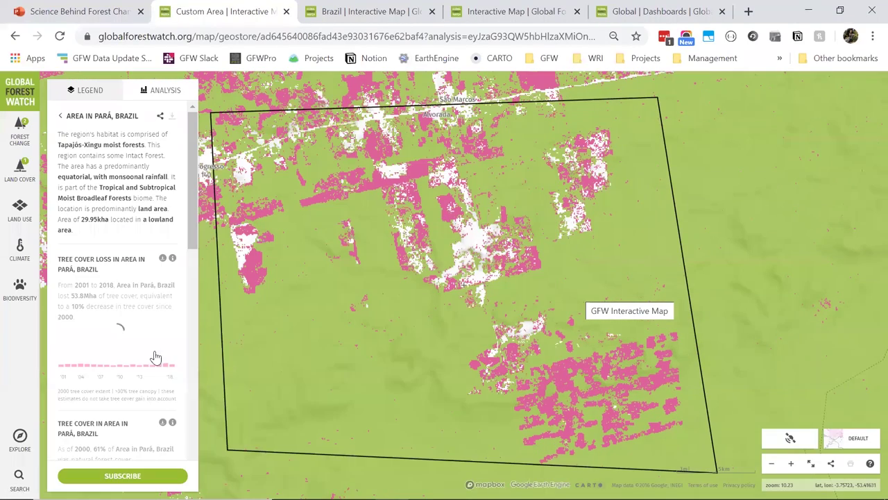
Review the 29.95kha custom area results (4.26kha lost, 15% decrease), then zoom the map out
left_click_drag(189, 186, 203, 365)
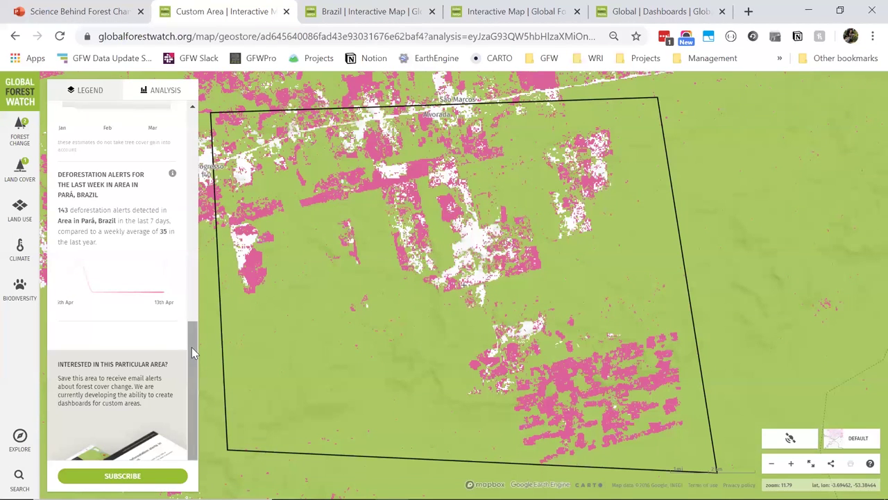
left_click_drag(191, 347, 192, 149)
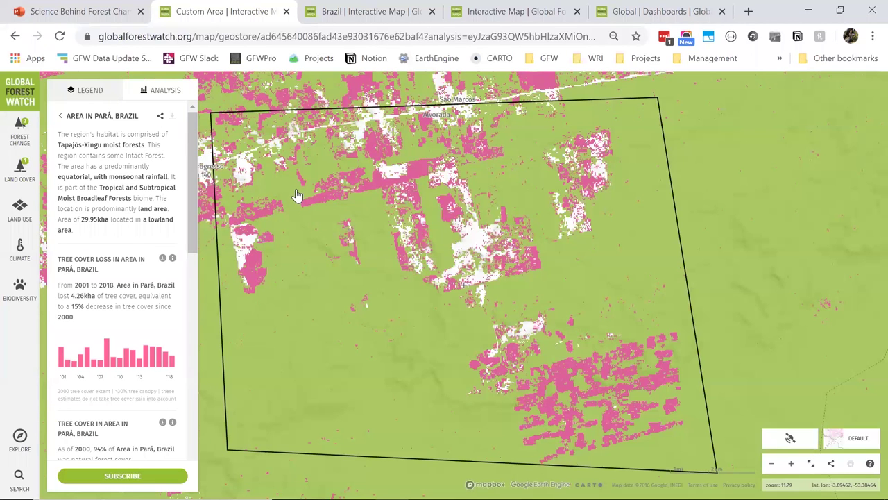
scroll(297, 196, "down", 2)
scroll(296, 196, "down", 2)
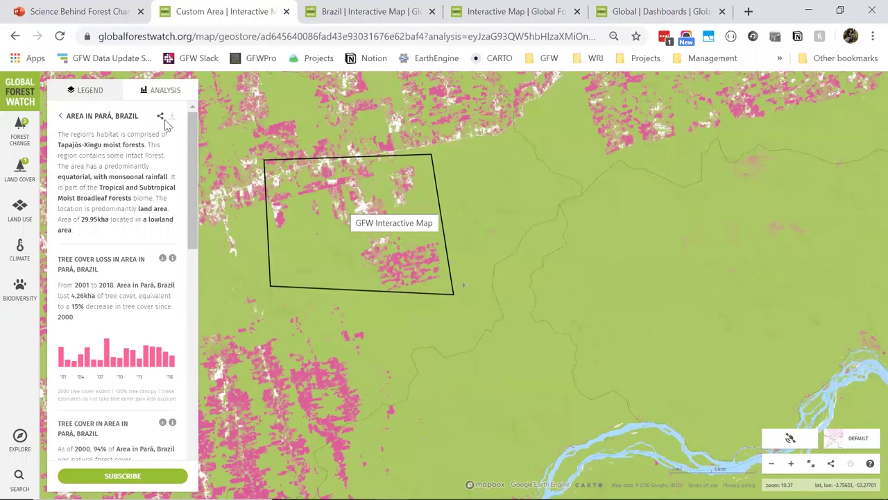
Go to the Global dashboard through the GFW navigation menu
left_click(12, 96)
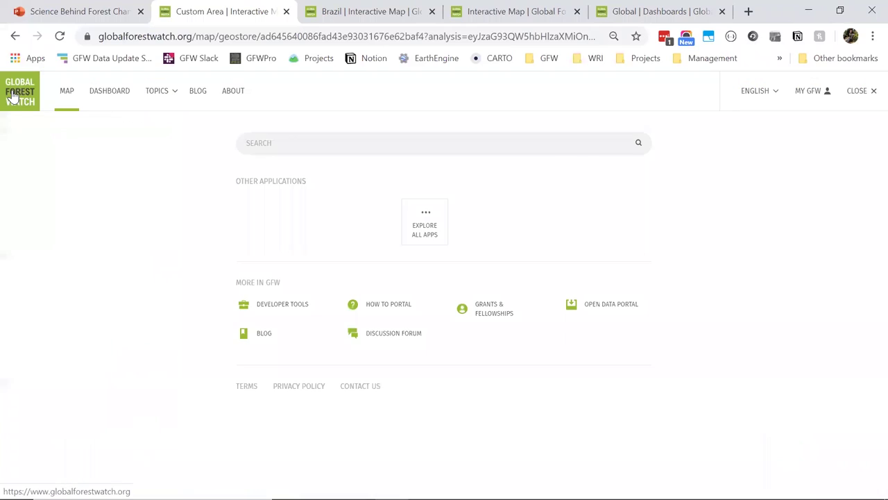
left_click(108, 92)
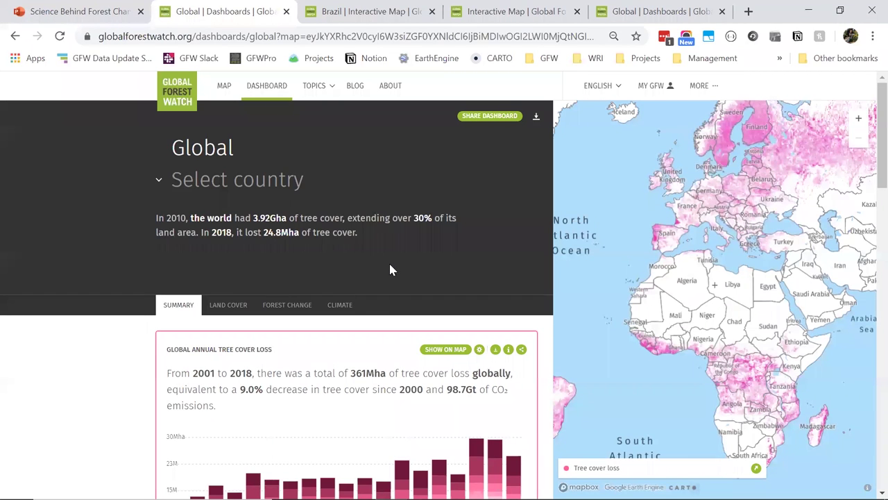
scroll(391, 272, "down", 1)
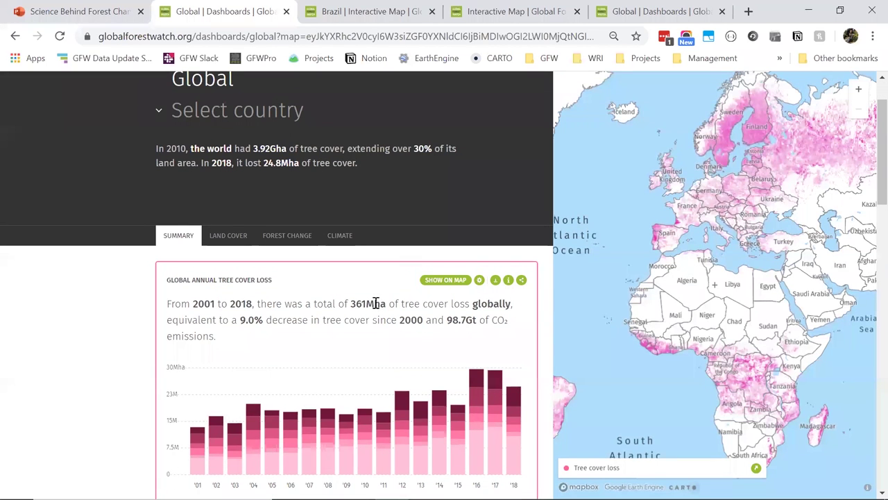
scroll(376, 299, "down", 3)
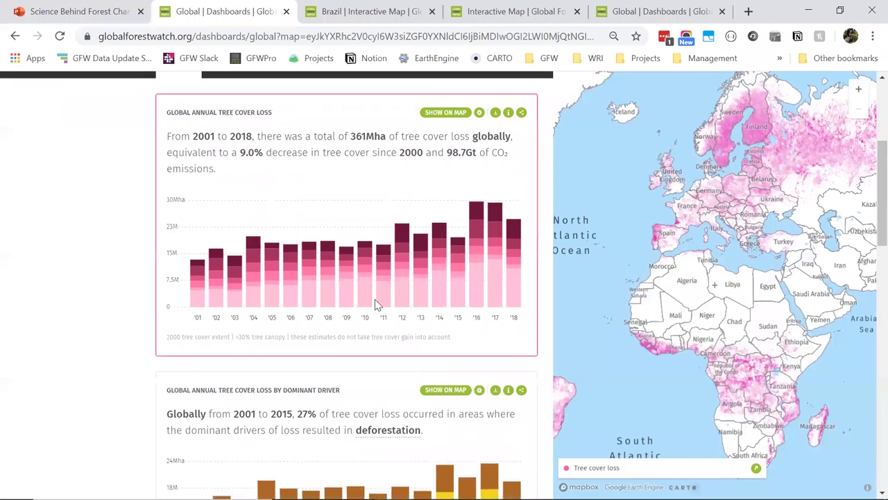
scroll(375, 301, "up", 1)
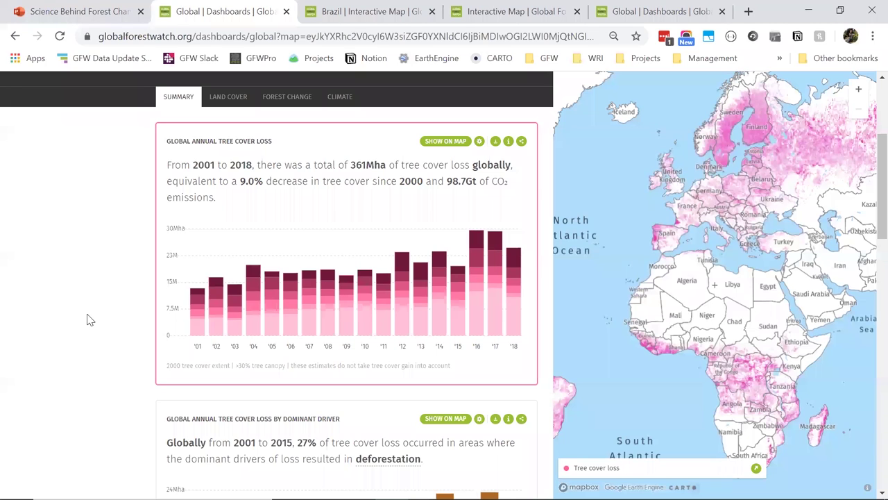
scroll(64, 283, "up", 1)
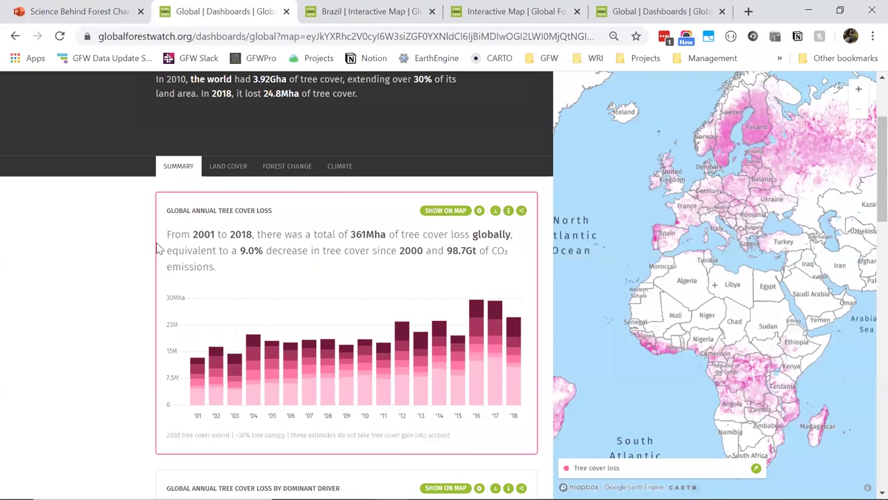
left_click(479, 212)
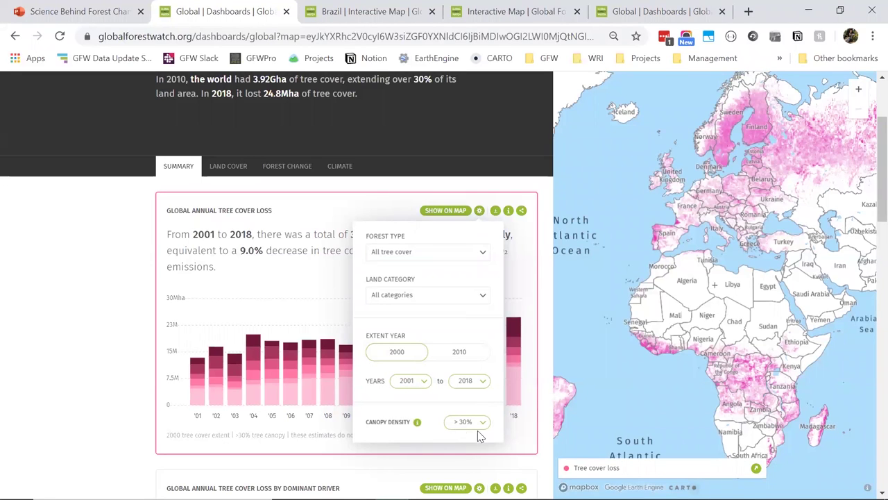
left_click(432, 258)
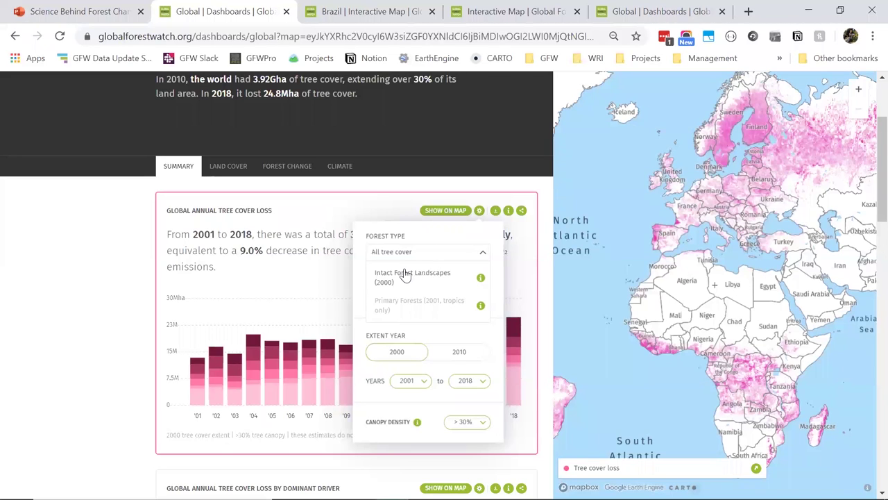
left_click(406, 236)
left_click(437, 294)
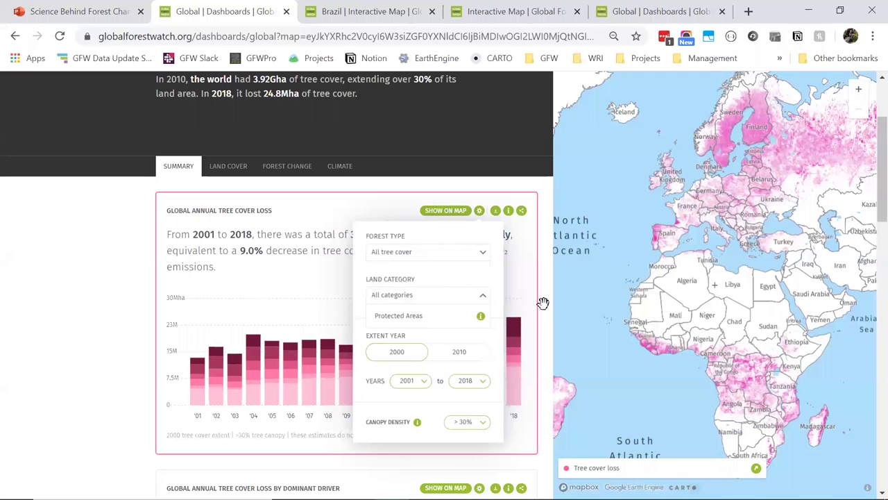
left_click(104, 265)
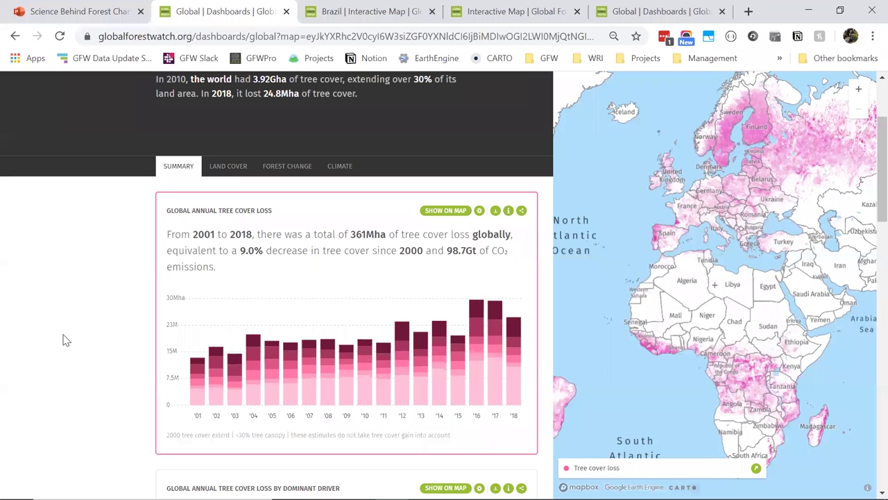
left_click(520, 212)
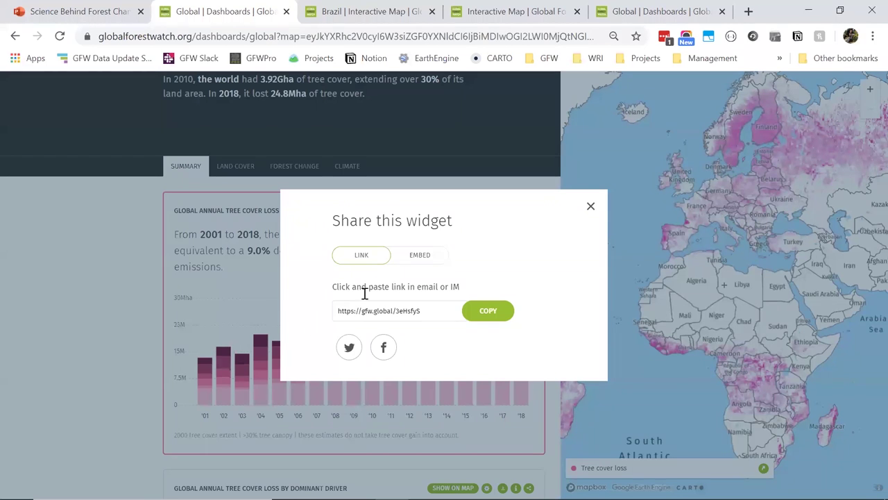
left_click(590, 208)
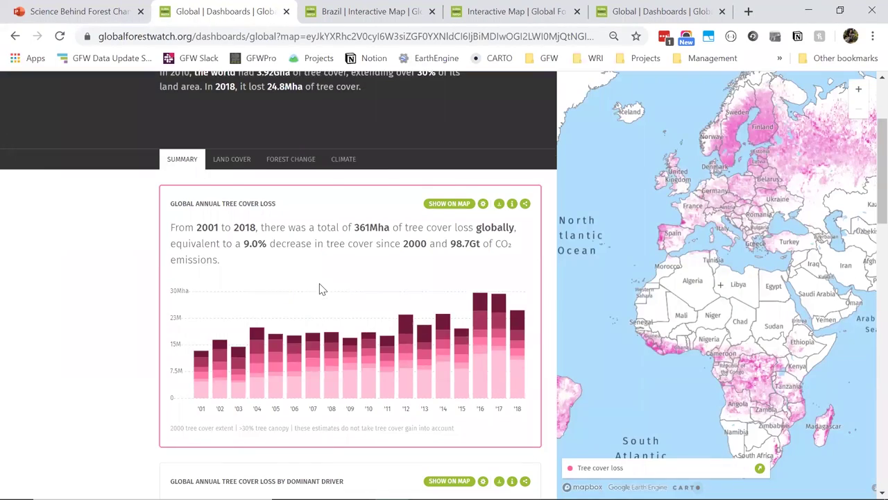
scroll(319, 291, "down", 3)
scroll(317, 298, "down", 12)
scroll(319, 303, "up", 15)
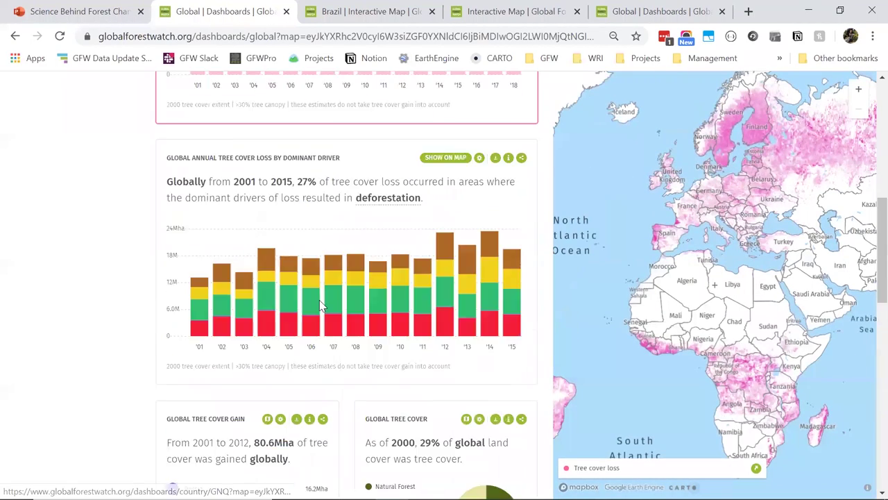
scroll(318, 302, "up", 2)
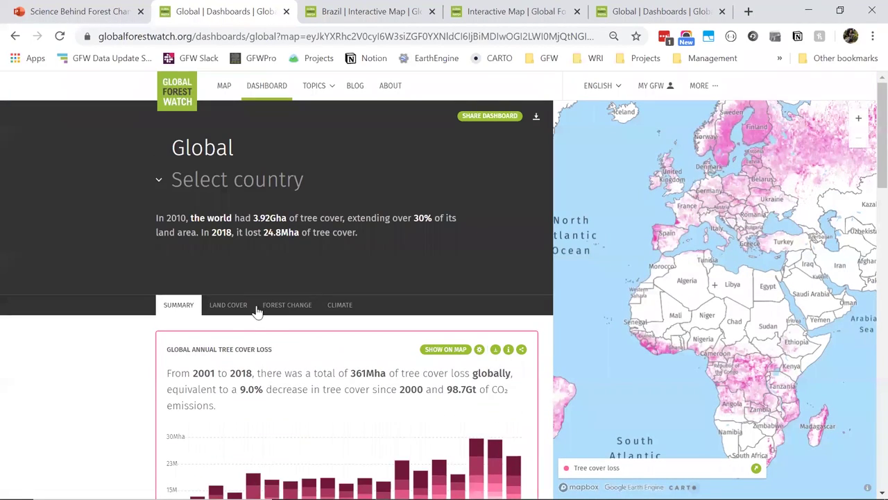
Set the dashboard country to Brazil by searching 'Bra'
left_click(226, 182)
scroll(242, 279, "down", 4)
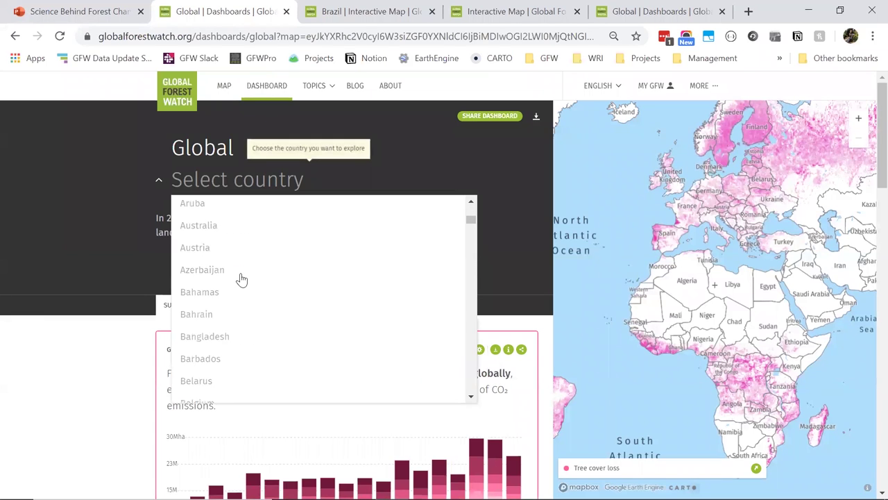
scroll(242, 279, "down", 1)
scroll(241, 279, "down", 2)
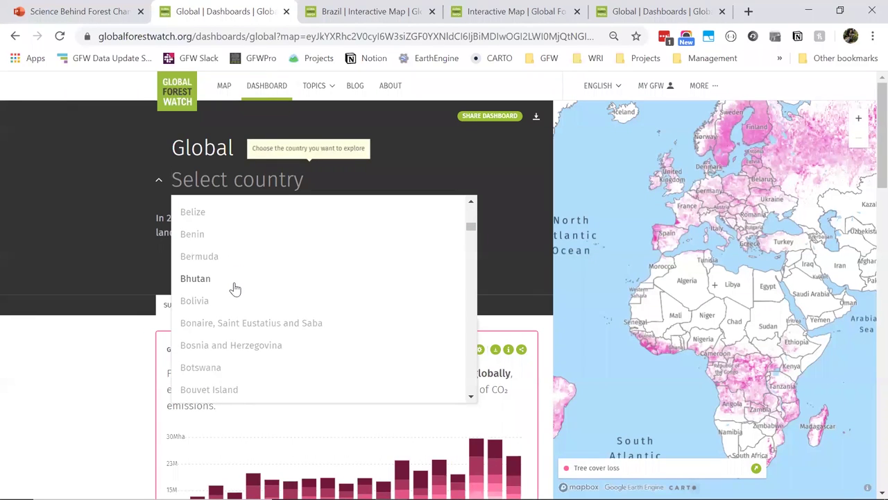
scroll(218, 264, "up", 2)
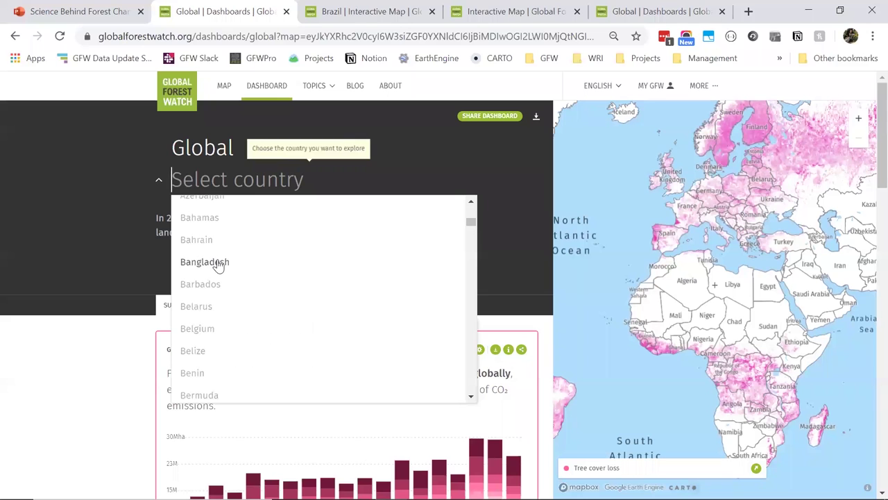
type("Bra")
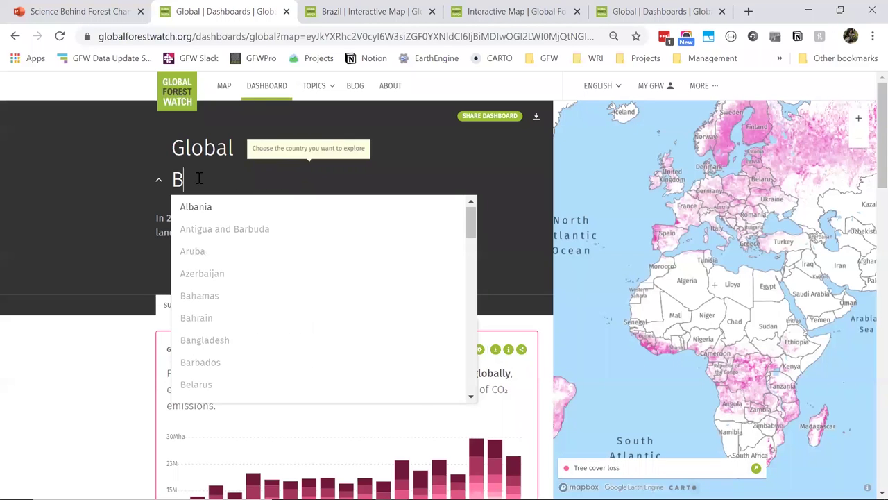
left_click(219, 213)
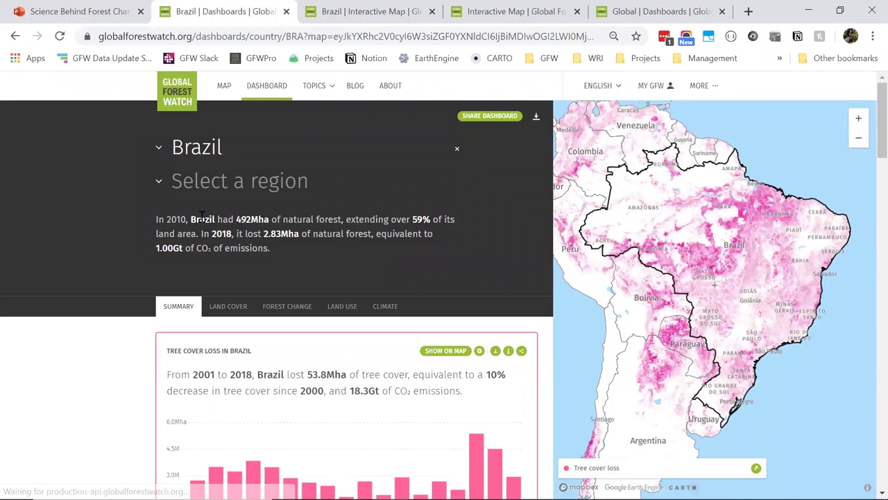
Choose Pará from the list of Brazilian regions
left_click(174, 184)
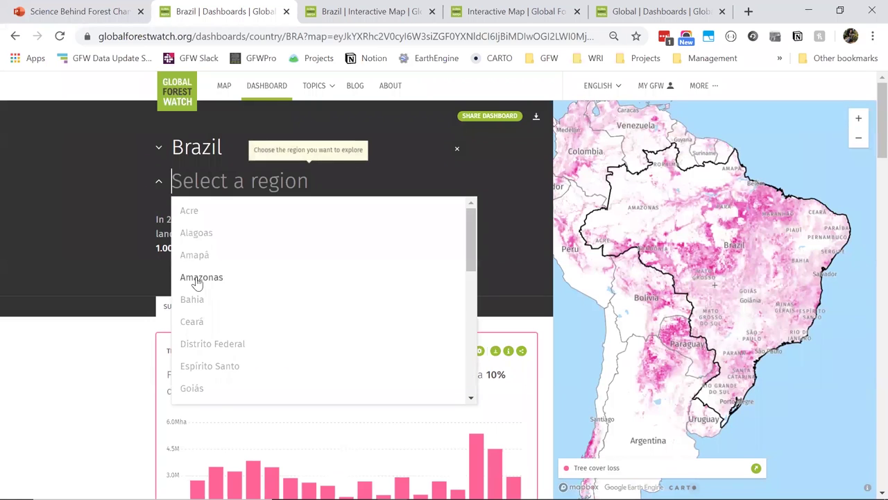
scroll(194, 281, "down", 4)
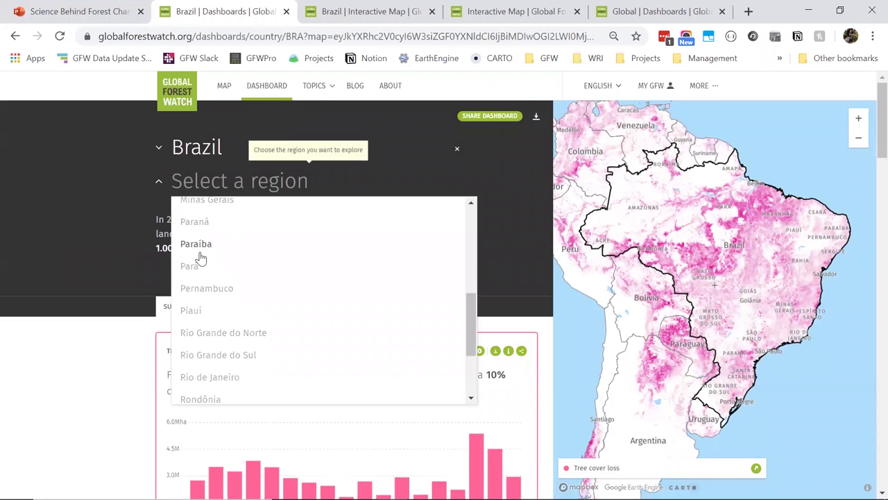
left_click(197, 266)
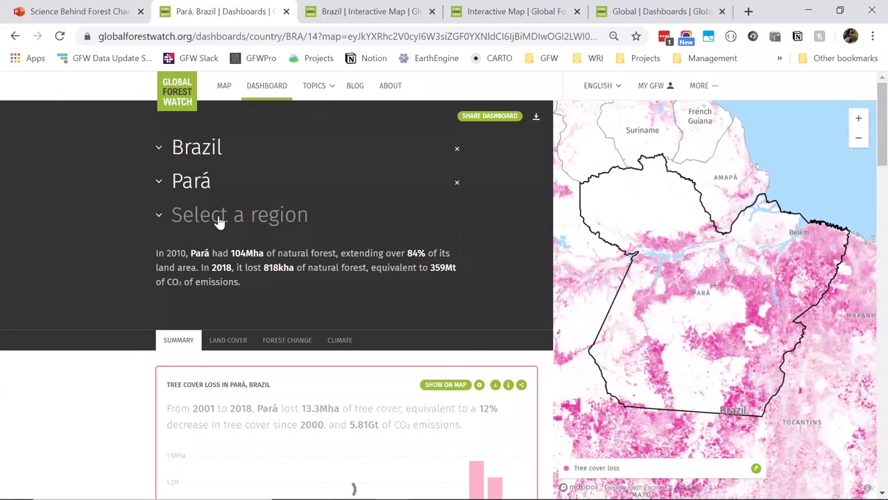
Pick Belterra from Pará's municipality list, showing 348kha tree cover in 2010
left_click(220, 216)
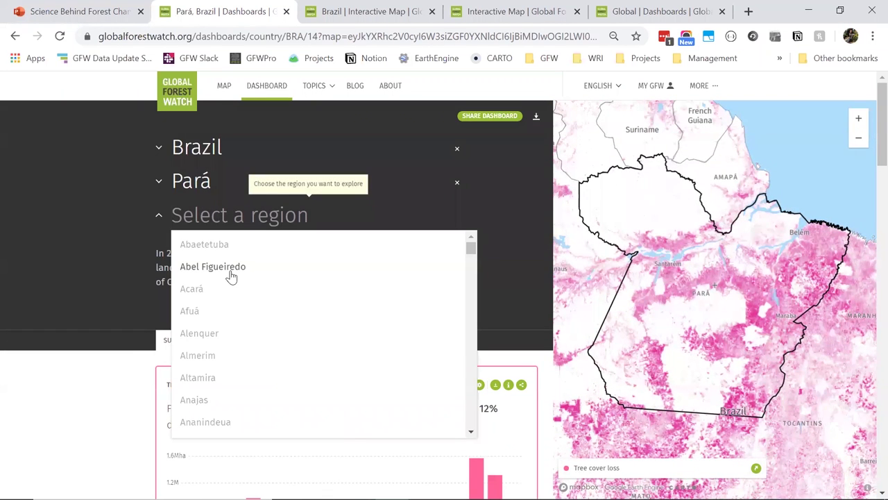
scroll(231, 277, "down", 2)
scroll(231, 277, "down", 3)
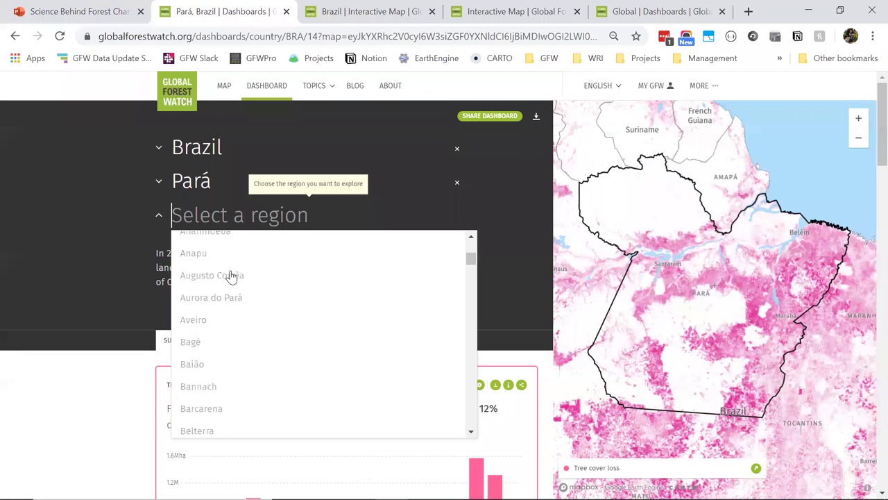
left_click(222, 275)
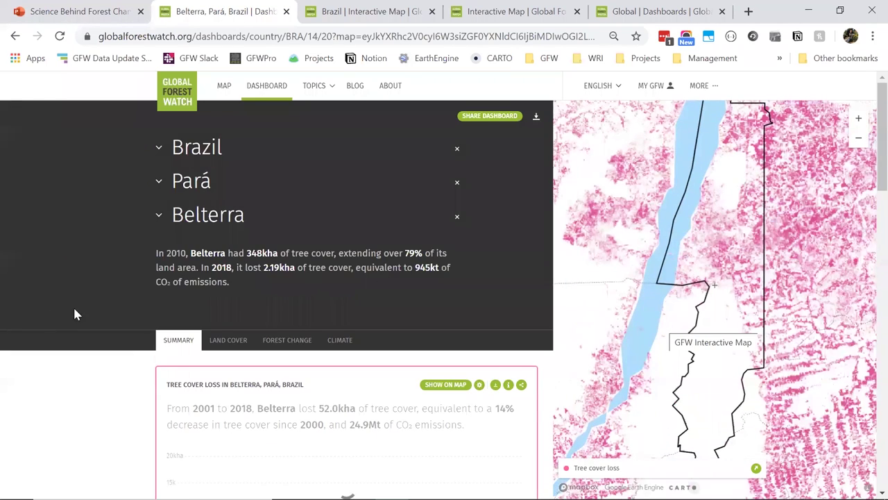
scroll(58, 347, "down", 2)
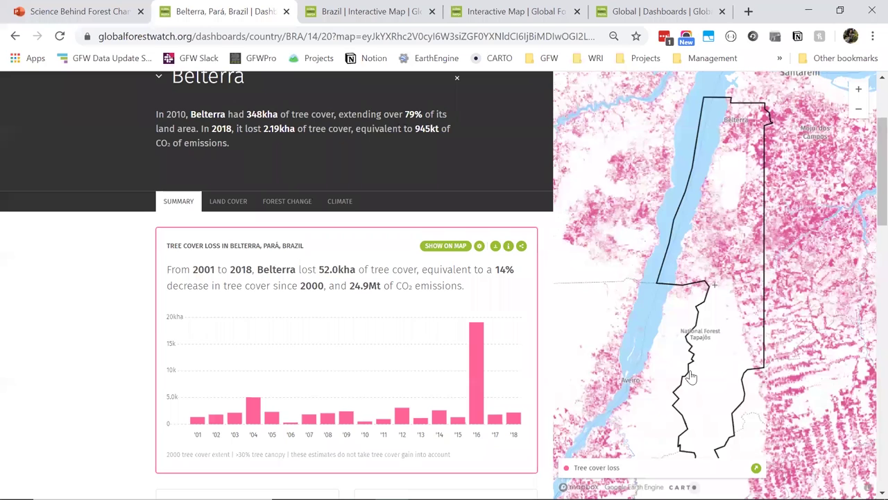
scroll(30, 340, "down", 3)
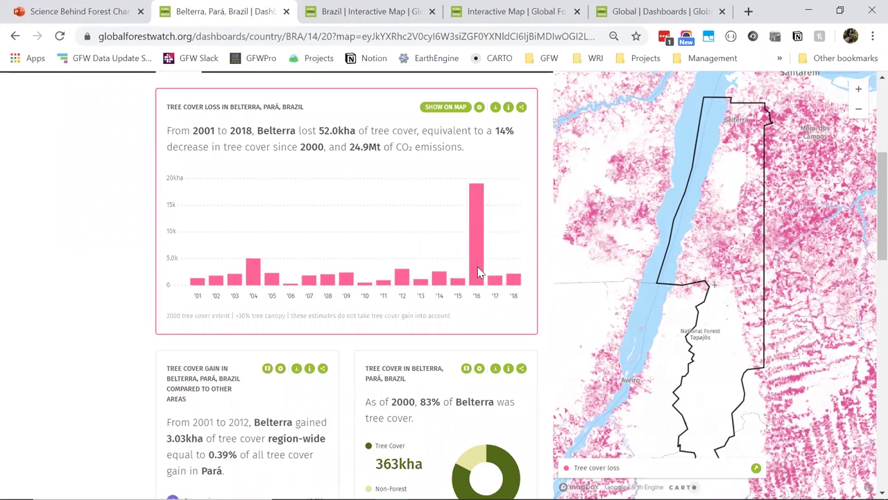
scroll(97, 300, "down", 4)
scroll(100, 301, "down", 3)
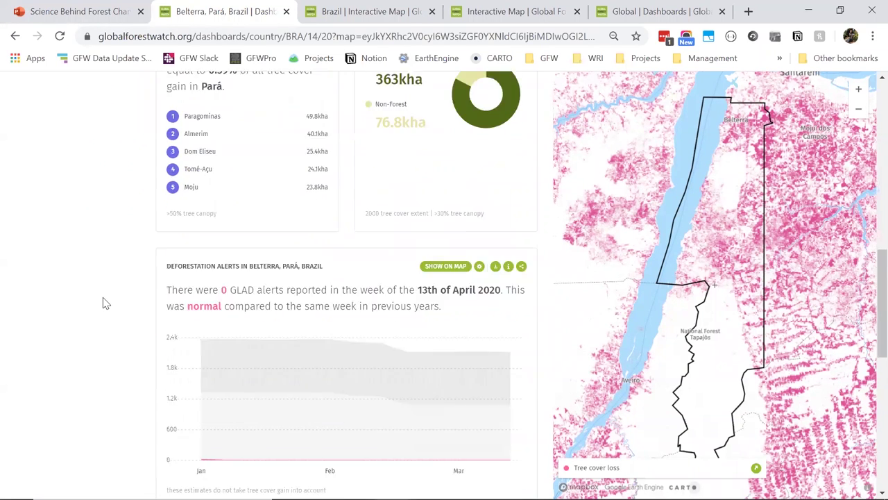
scroll(403, 328, "up", 2)
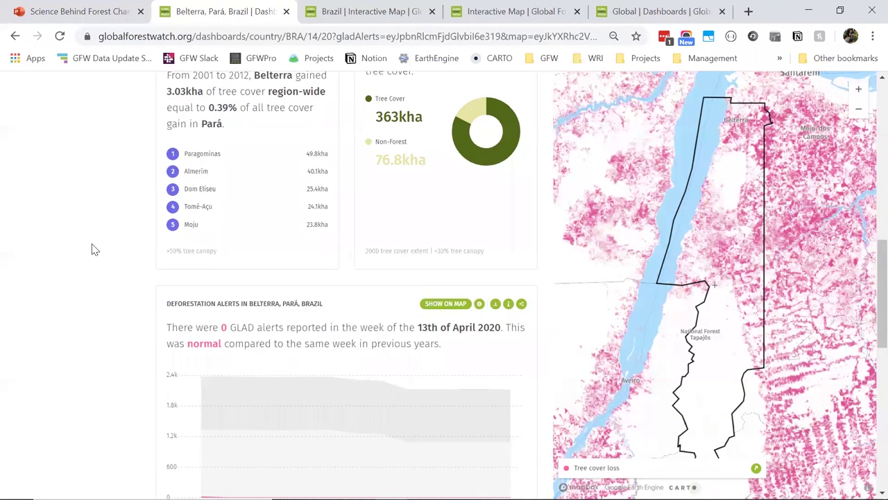
scroll(93, 250, "up", 3)
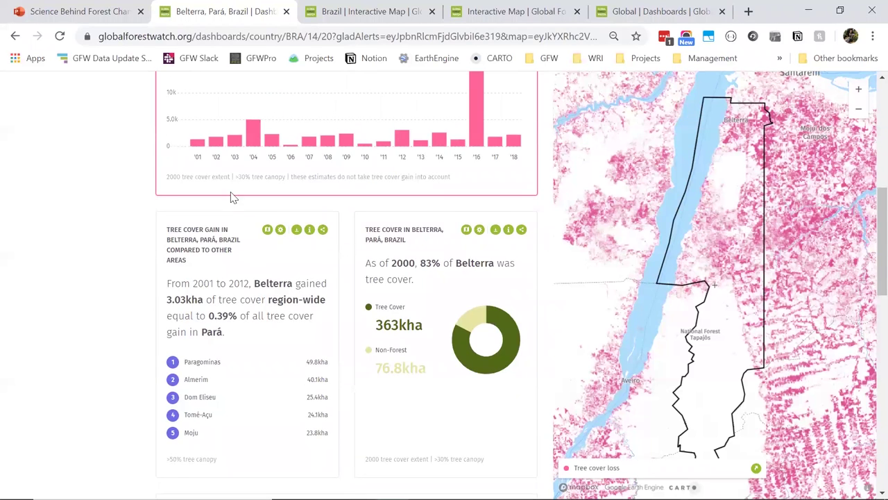
scroll(232, 196, "up", 6)
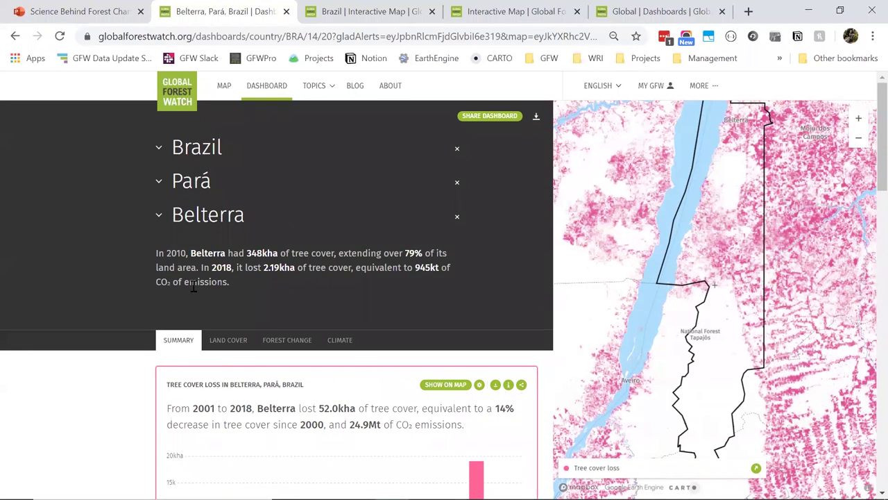